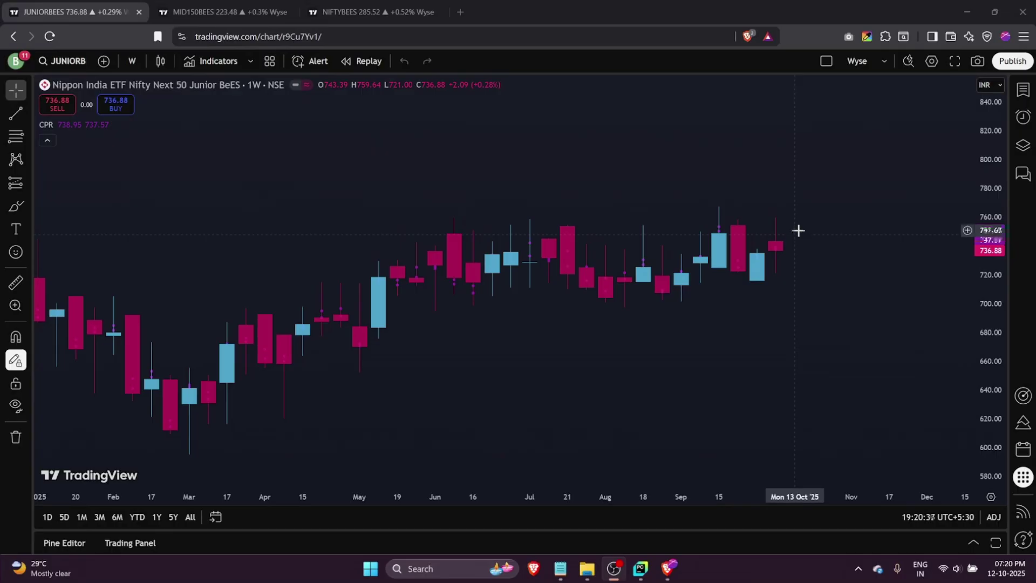
Step: Compare the MID150BEES, NIFTYBEES and JUNIORBEES weekly charts, ending back on MID150BEES
{"action": "left_click", "coordinate": [218, 13]}
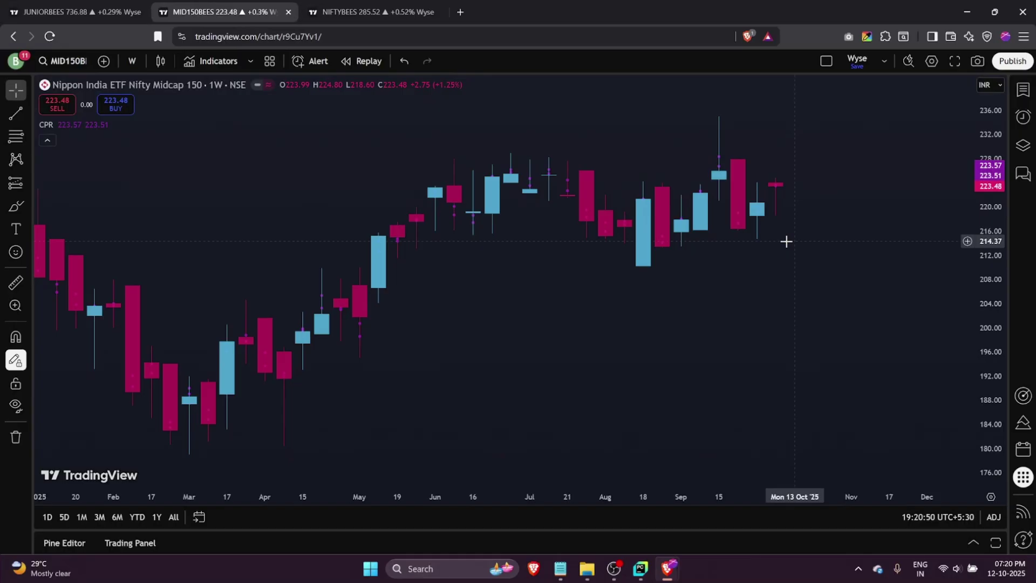
{"action": "left_click", "coordinate": [372, 12]}
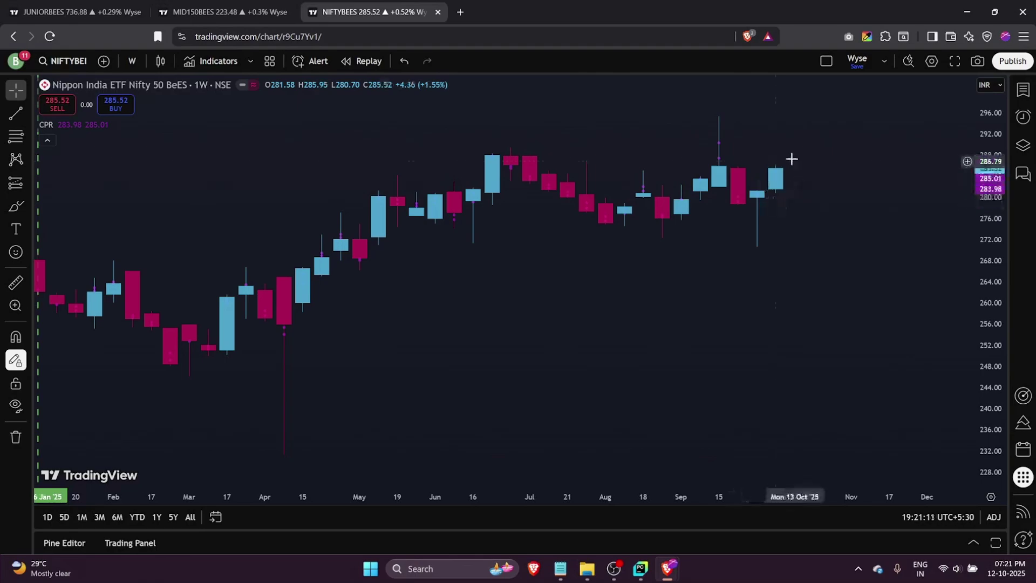
{"action": "left_click", "coordinate": [200, 13]}
{"action": "left_click", "coordinate": [48, 13]}
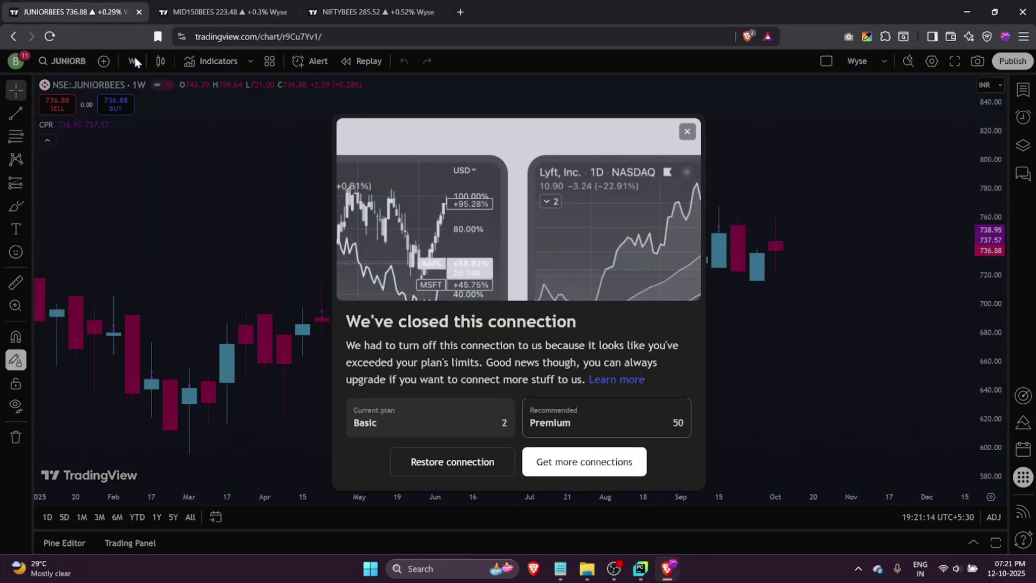
{"action": "left_click", "coordinate": [216, 12]}
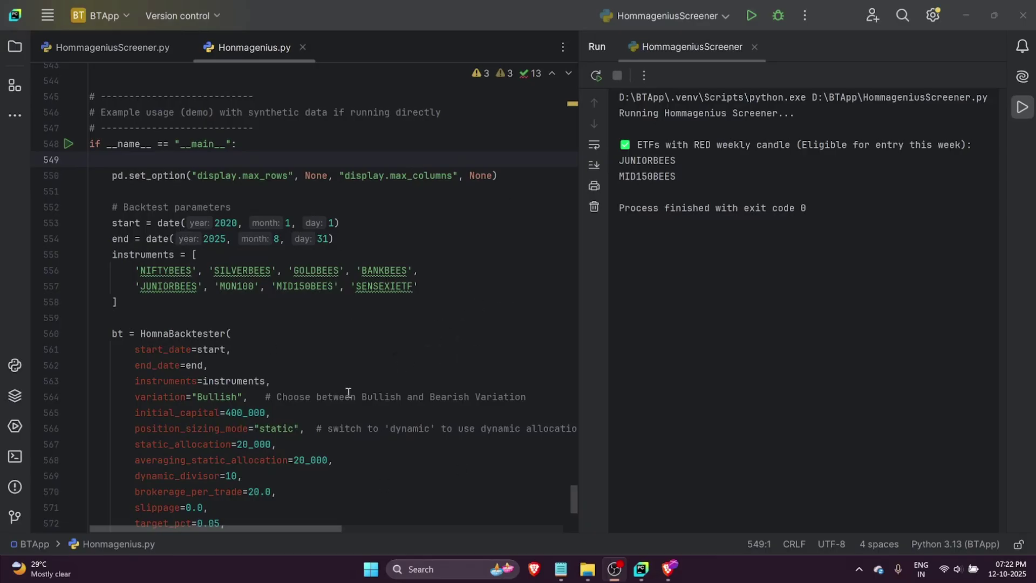
{"action": "left_click", "coordinate": [494, 232]}
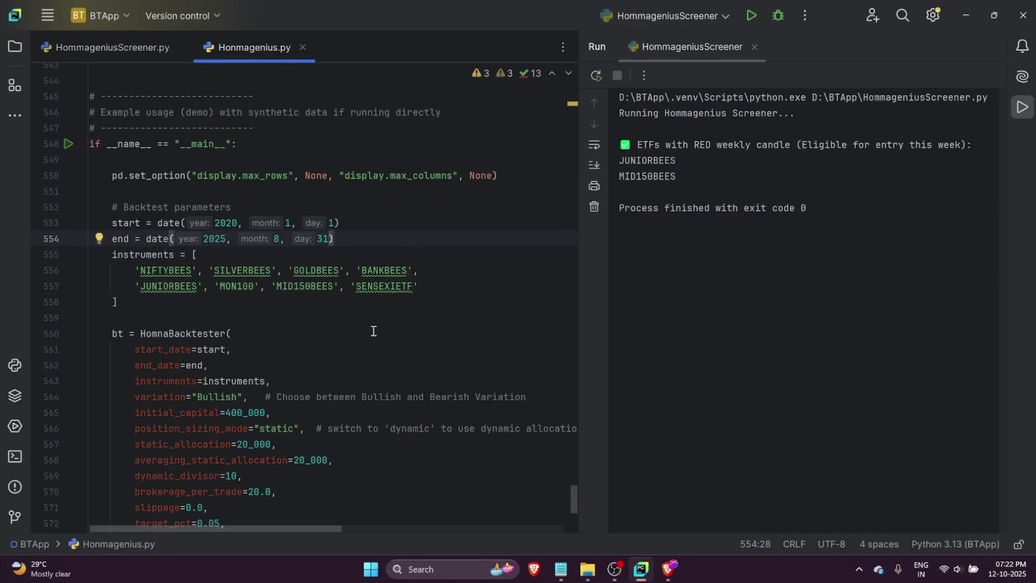
{"action": "left_click_drag", "start_coordinate": [450, 307], "coordinate": [50, 260]}
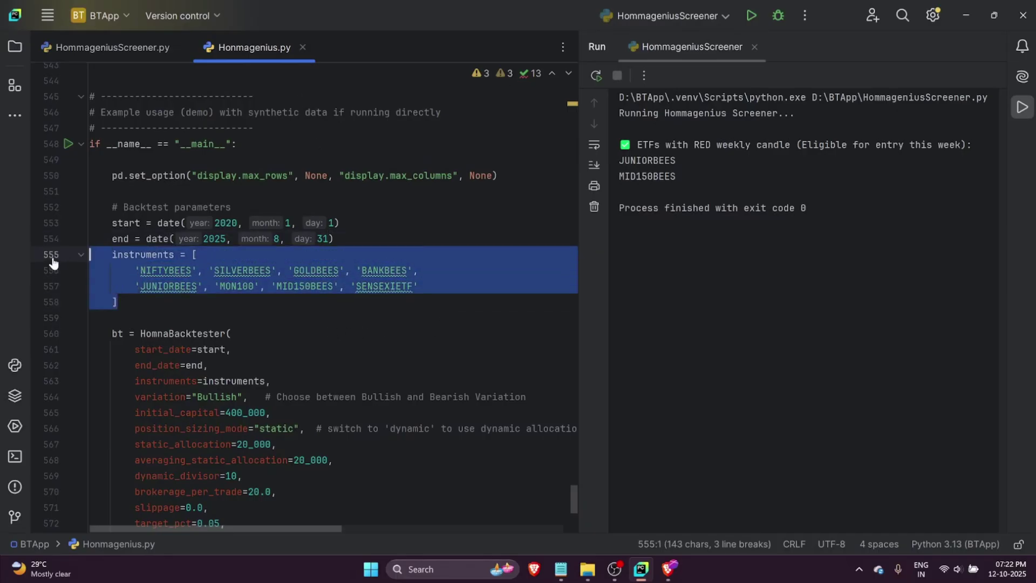
{"action": "left_click", "coordinate": [264, 320]}
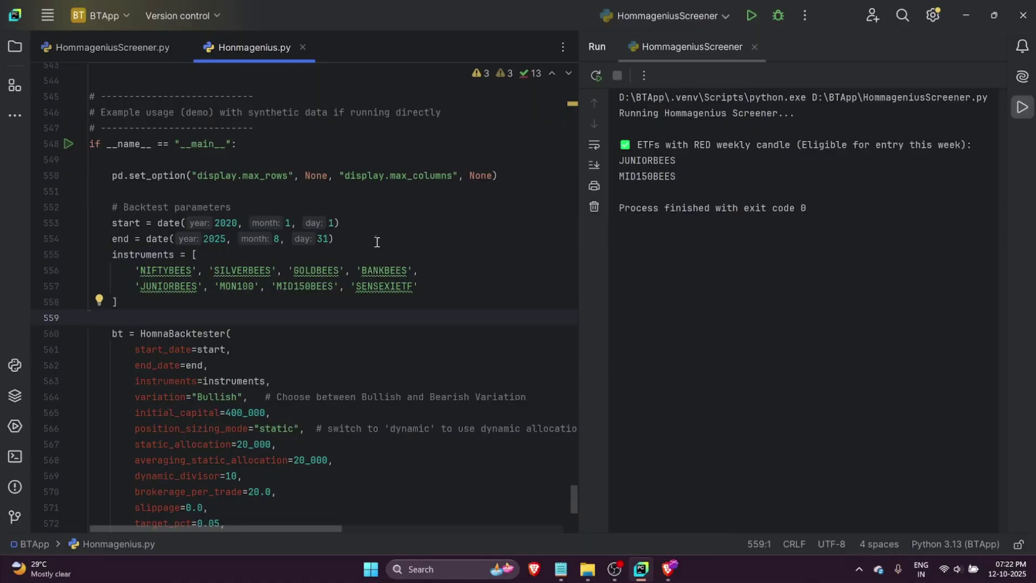
{"action": "left_click_drag", "start_coordinate": [377, 241], "coordinate": [90, 223]}
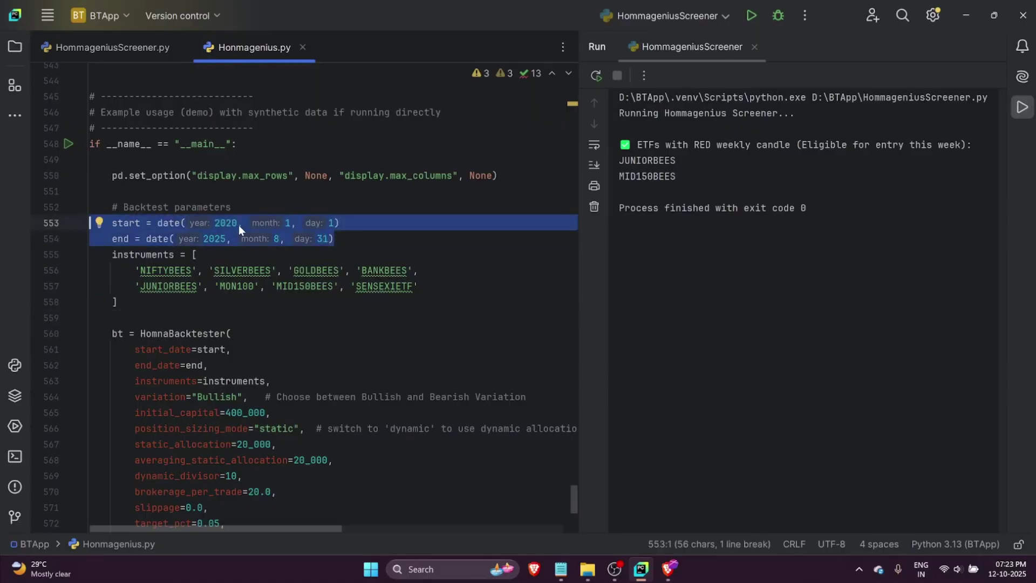
{"action": "key", "text": "Up"}
{"action": "key", "text": "Up"}
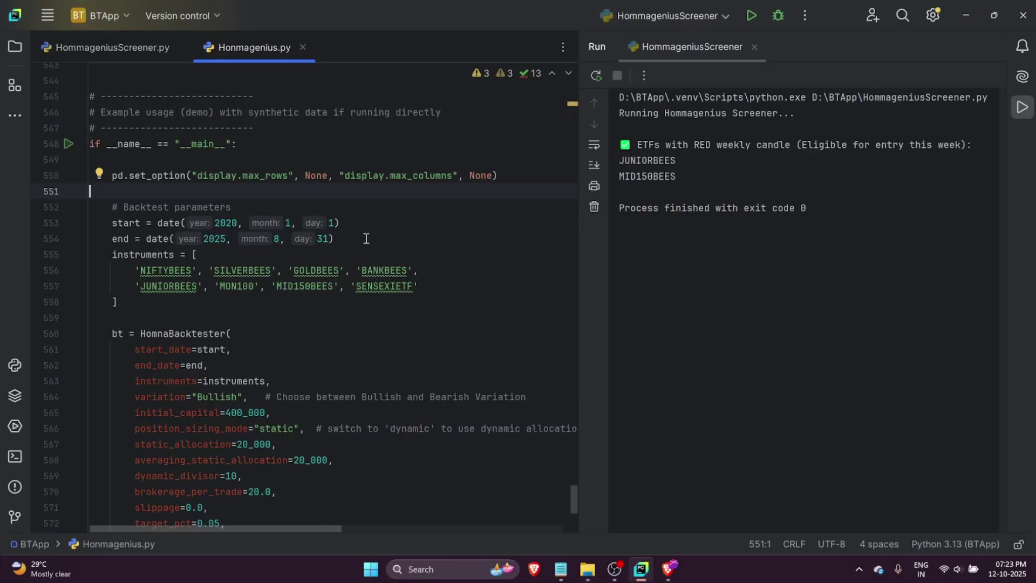
{"action": "scroll", "coordinate": [366, 239], "scroll_direction": "down", "scroll_amount": 3}
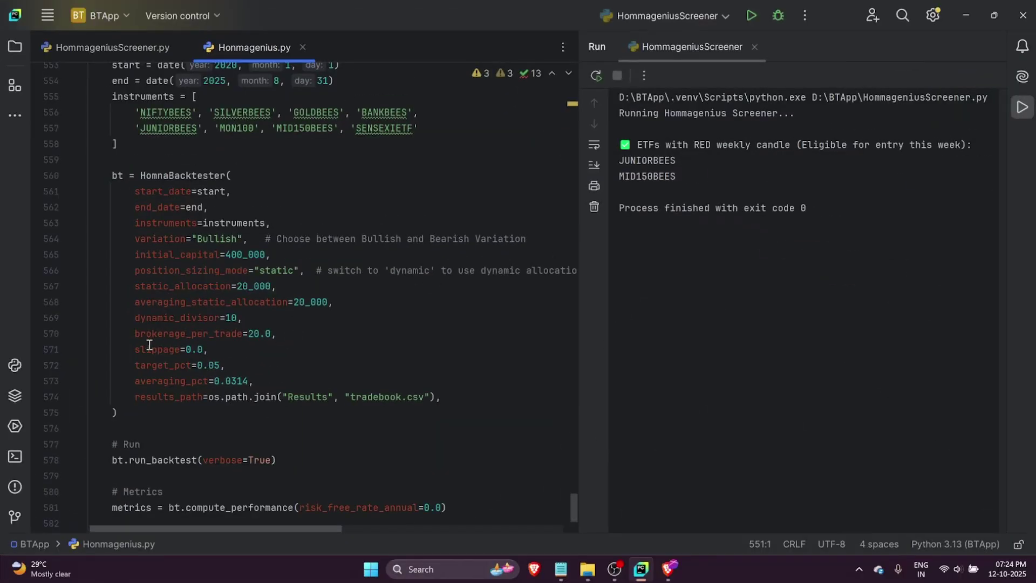
Step: Review the brokerage per trade, slippage, target percentage and averaging percentage arguments on lines 570–573
{"action": "left_click", "coordinate": [259, 335]}
{"action": "left_click", "coordinate": [295, 335]}
{"action": "left_click", "coordinate": [267, 350]}
{"action": "left_click", "coordinate": [265, 366]}
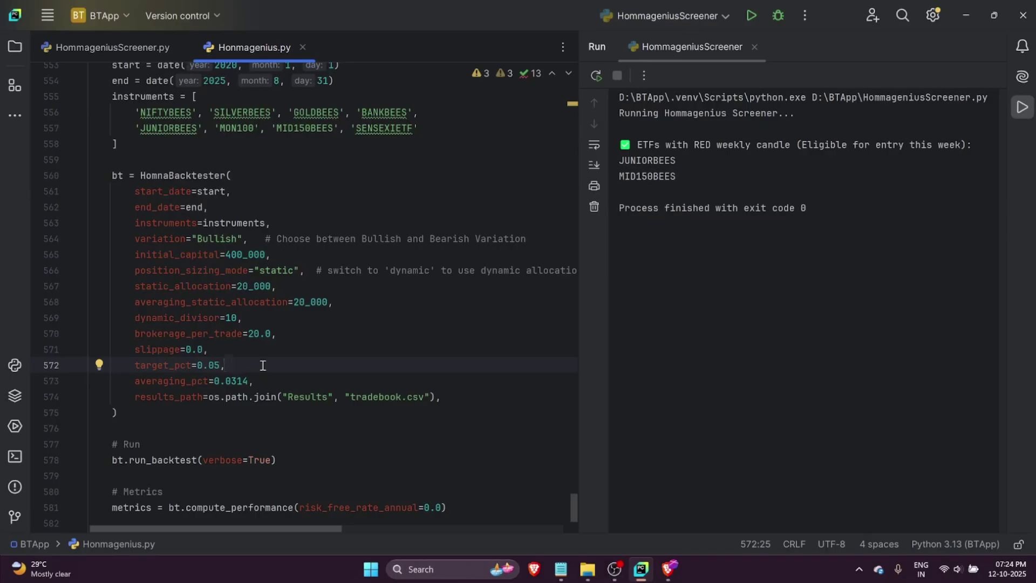
{"action": "left_click_drag", "start_coordinate": [249, 368], "coordinate": [135, 369]}
{"action": "left_click", "coordinate": [358, 350]}
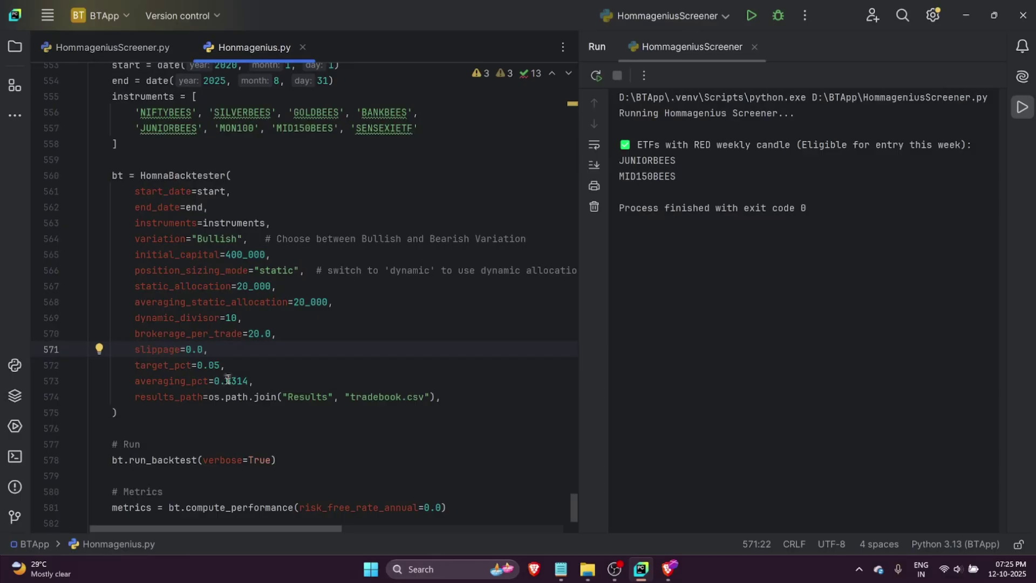
{"action": "left_click", "coordinate": [276, 384]}
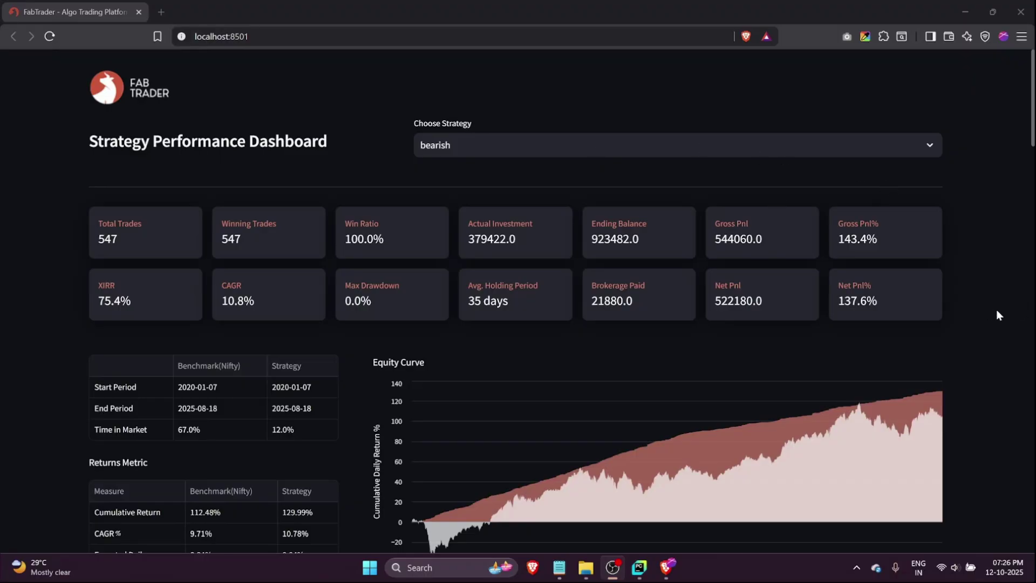
{"action": "scroll", "coordinate": [1011, 326], "scroll_direction": "down", "scroll_amount": 5}
{"action": "scroll", "coordinate": [1009, 326], "scroll_direction": "up", "scroll_amount": 5}
{"action": "scroll", "coordinate": [980, 326], "scroll_direction": "down", "scroll_amount": 3}
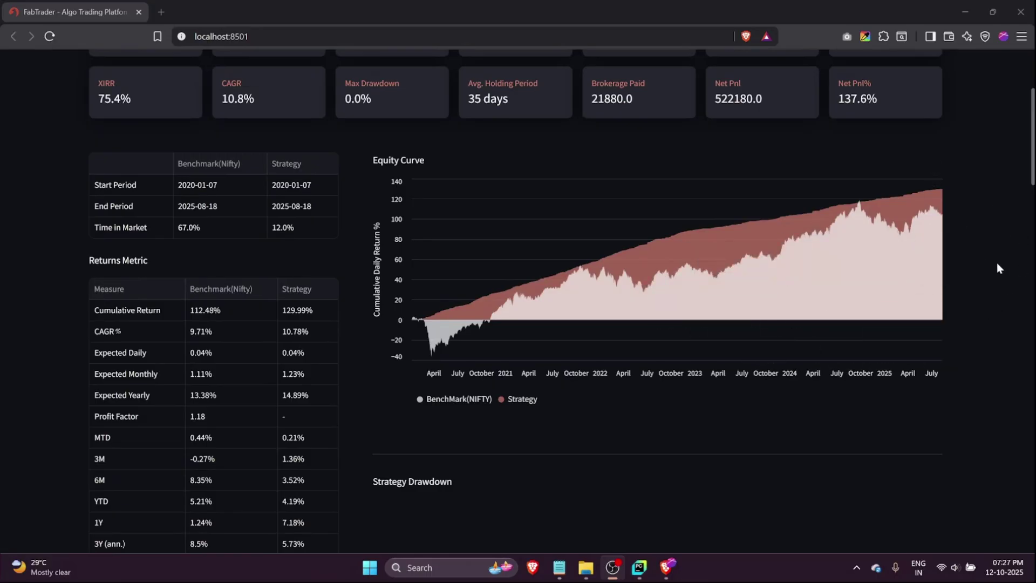
{"action": "scroll", "coordinate": [996, 263], "scroll_direction": "up", "scroll_amount": 3}
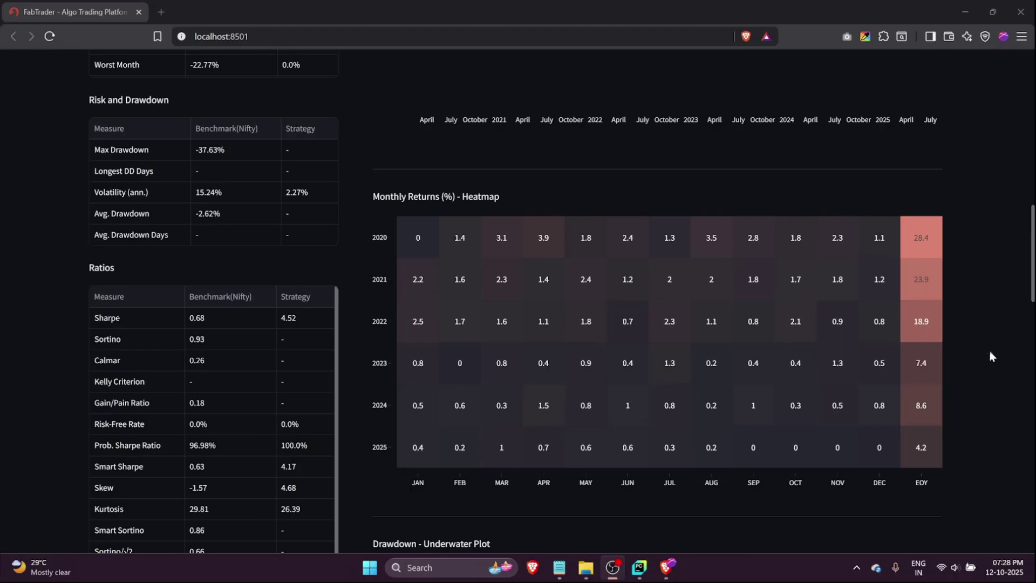
{"action": "scroll", "coordinate": [990, 352], "scroll_direction": "down", "scroll_amount": 3}
{"action": "scroll", "coordinate": [990, 356], "scroll_direction": "down", "scroll_amount": 3}
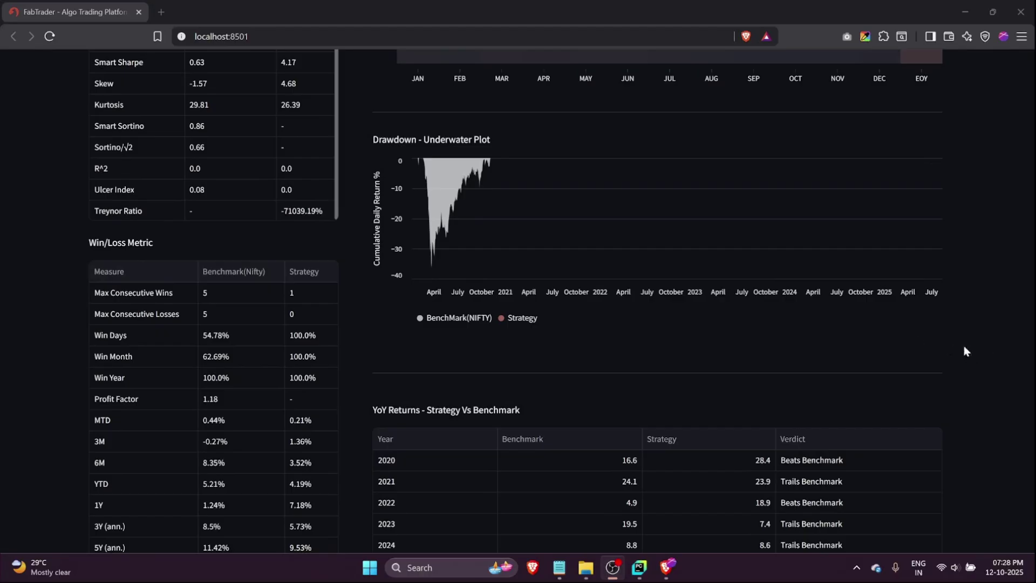
{"action": "scroll", "coordinate": [966, 351], "scroll_direction": "down", "scroll_amount": 3}
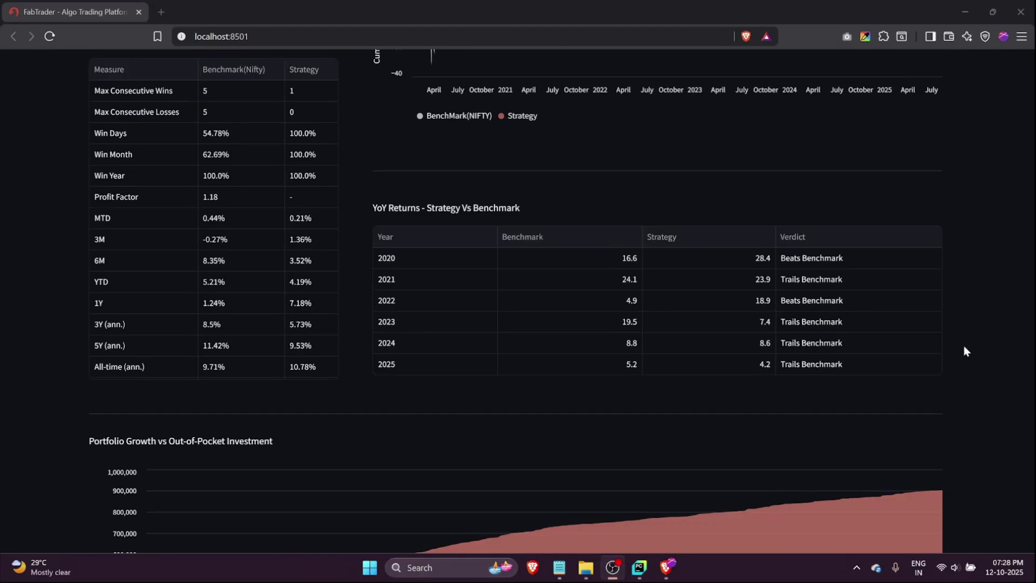
{"action": "scroll", "coordinate": [965, 349], "scroll_direction": "down", "scroll_amount": 3}
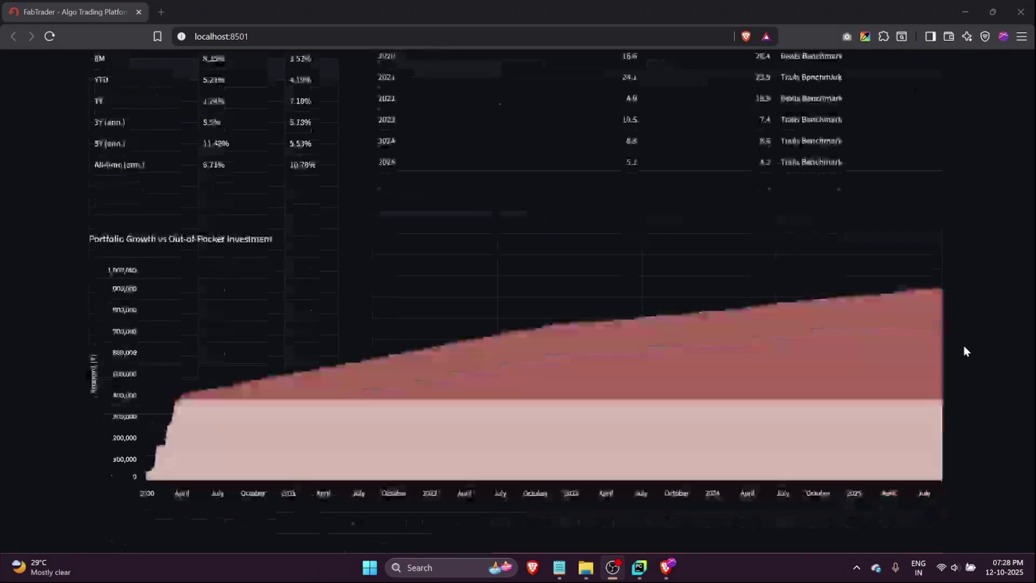
{"action": "scroll", "coordinate": [965, 349], "scroll_direction": "up", "scroll_amount": 3}
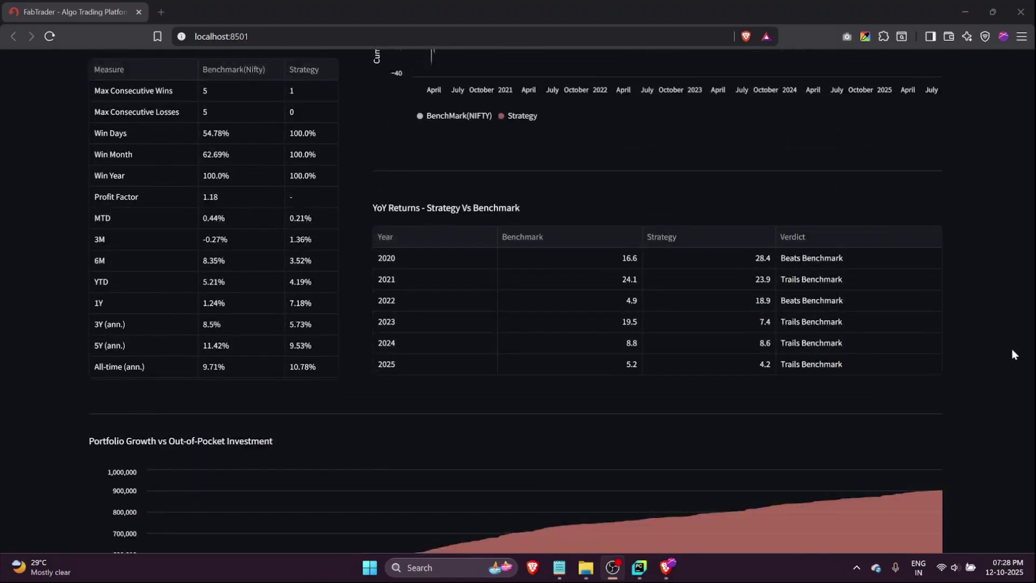
{"action": "scroll", "coordinate": [1013, 352], "scroll_direction": "down", "scroll_amount": 3}
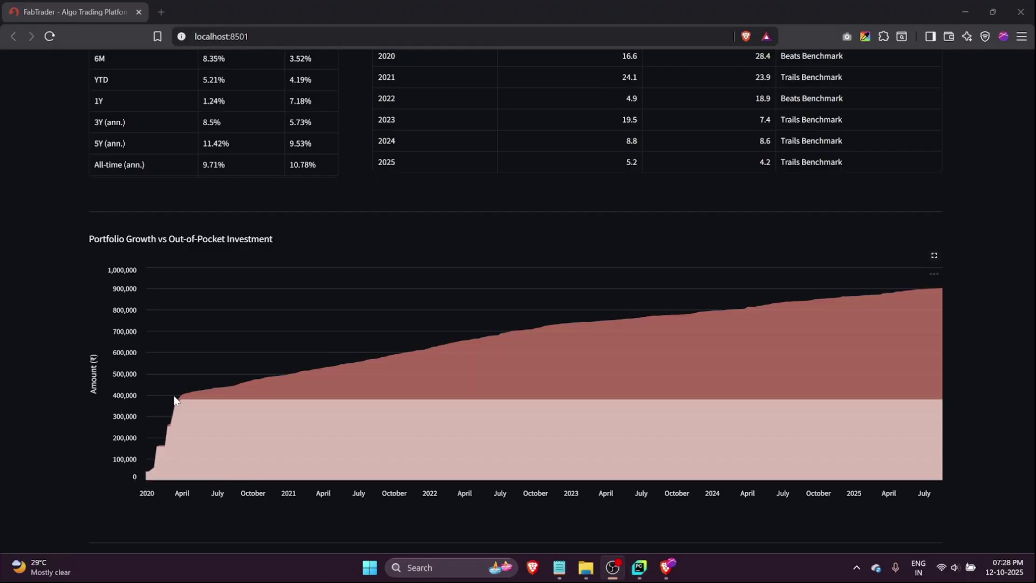
{"action": "mouse_move", "coordinate": [177, 406]}
{"action": "scroll", "coordinate": [993, 254], "scroll_direction": "down", "scroll_amount": 7}
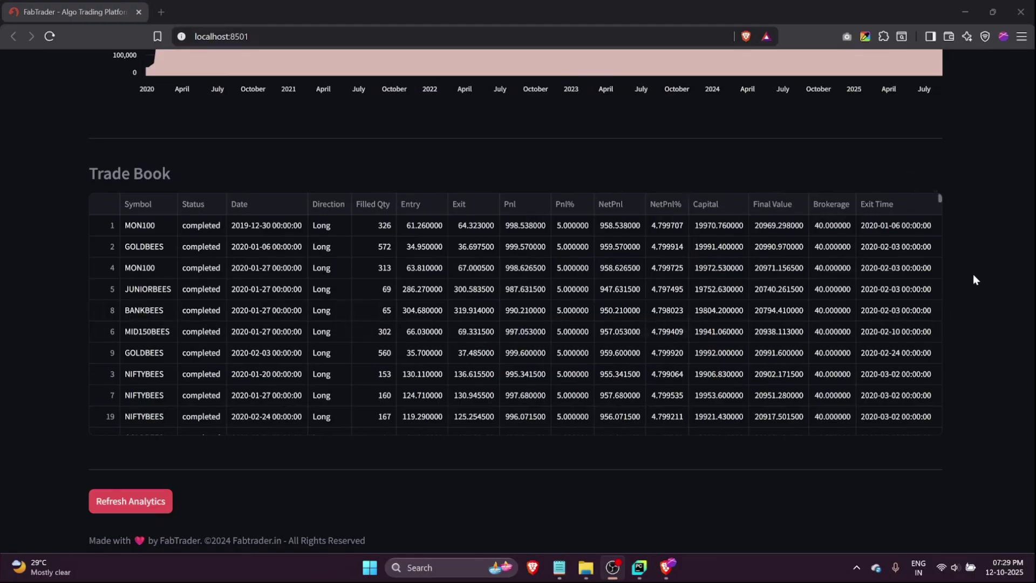
Step: Scroll the FabTrader dashboard back up to the Choose Strategy dropdown
{"action": "scroll", "coordinate": [975, 280], "scroll_direction": "up", "scroll_amount": 4}
{"action": "scroll", "coordinate": [973, 323], "scroll_direction": "up", "scroll_amount": 14}
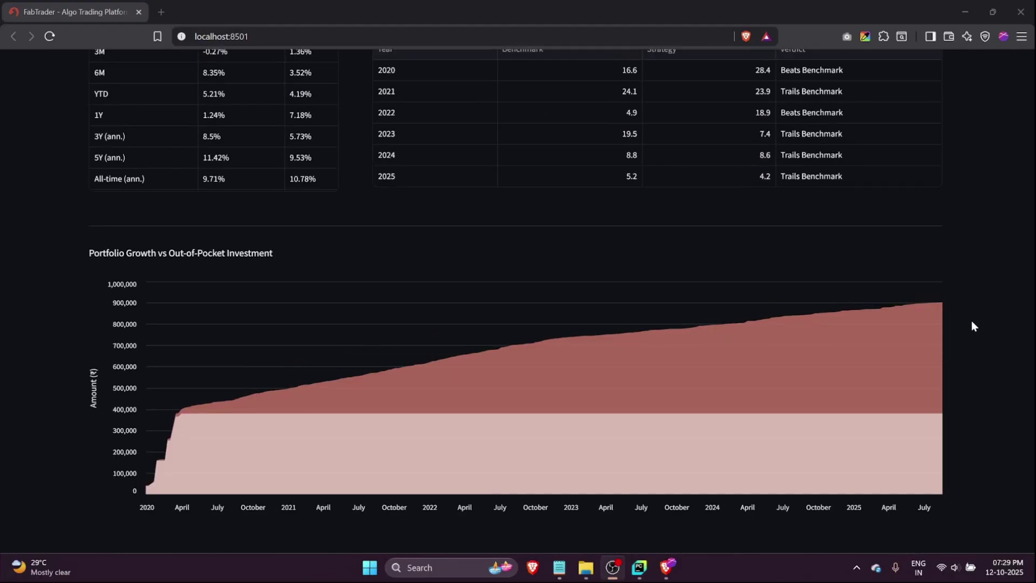
{"action": "scroll", "coordinate": [973, 326], "scroll_direction": "up", "scroll_amount": 15}
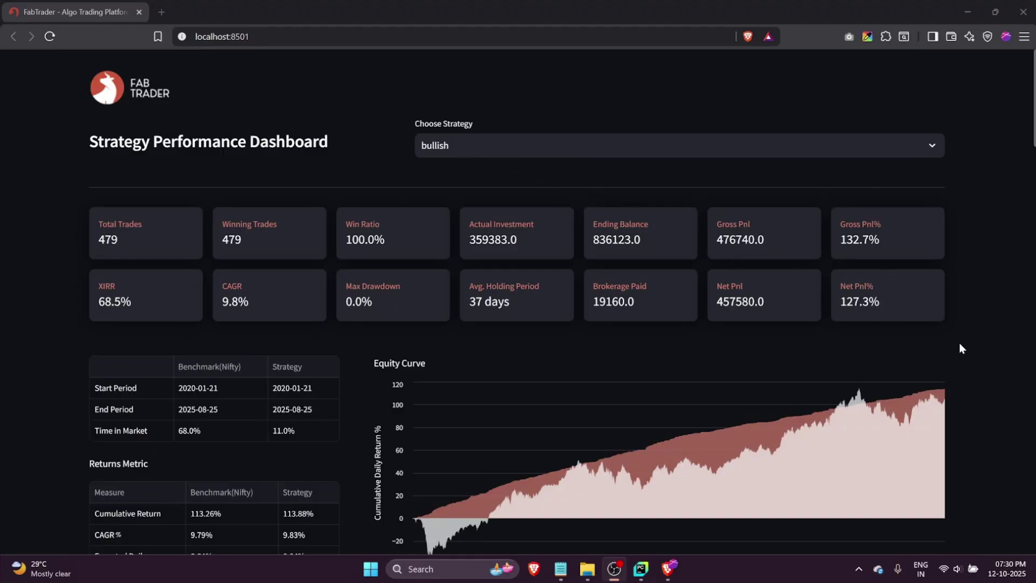
Step: Scroll through the bullish results report and return to the top
{"action": "scroll", "coordinate": [203, 320], "scroll_direction": "down", "scroll_amount": 4}
{"action": "scroll", "coordinate": [197, 320], "scroll_direction": "up", "scroll_amount": 4}
{"action": "scroll", "coordinate": [54, 309], "scroll_direction": "down", "scroll_amount": 20}
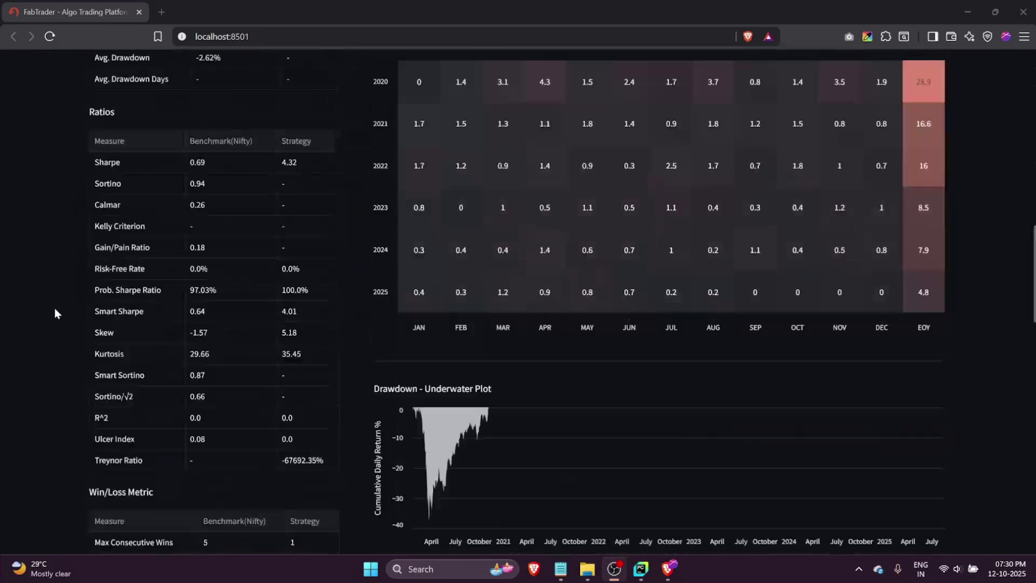
{"action": "scroll", "coordinate": [55, 308], "scroll_direction": "down", "scroll_amount": 8}
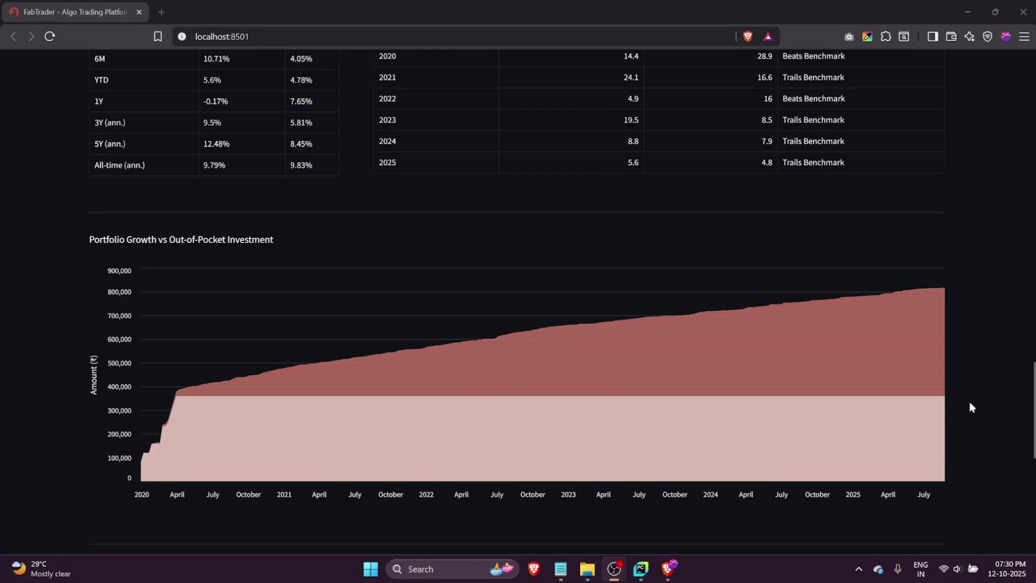
{"action": "scroll", "coordinate": [970, 408], "scroll_direction": "down", "scroll_amount": 4}
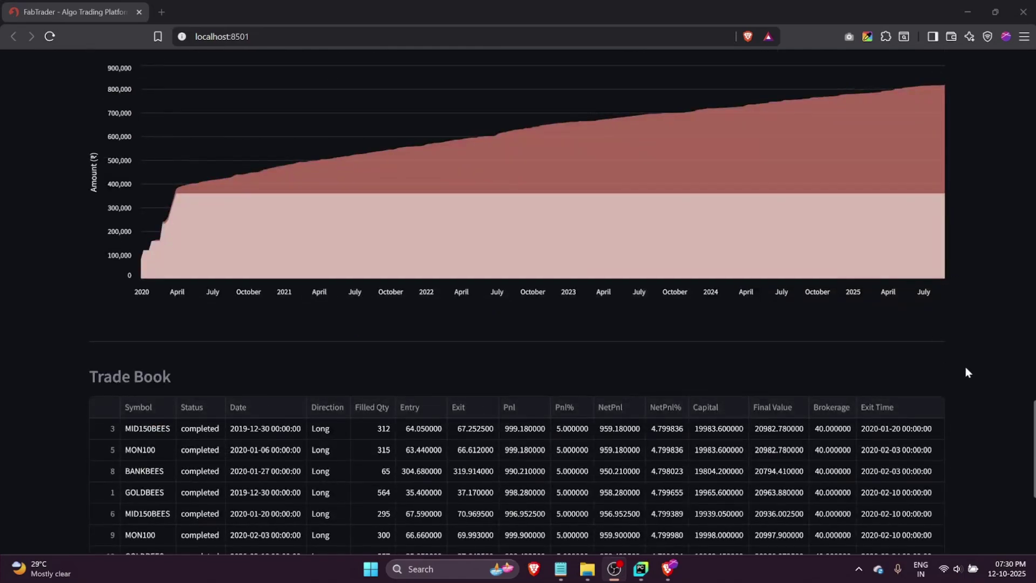
{"action": "scroll", "coordinate": [974, 367], "scroll_direction": "up", "scroll_amount": 4}
{"action": "scroll", "coordinate": [972, 363], "scroll_direction": "up", "scroll_amount": 10}
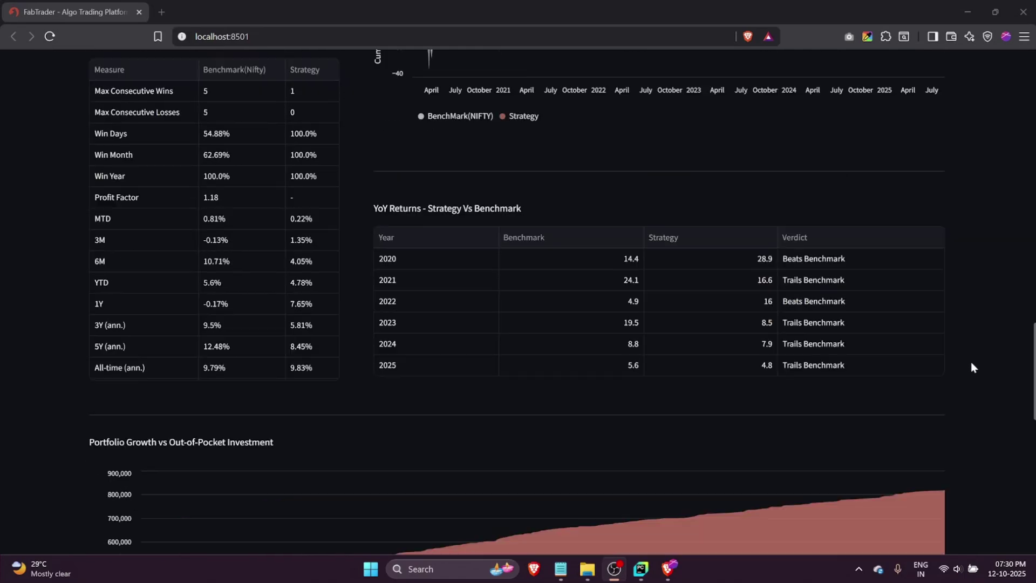
{"action": "scroll", "coordinate": [972, 364], "scroll_direction": "up", "scroll_amount": 10}
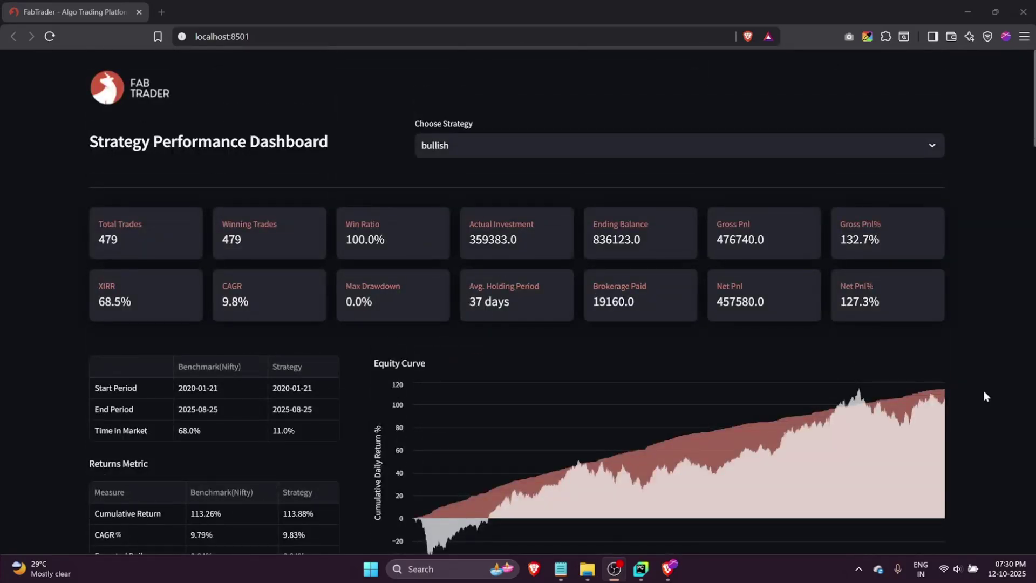
Step: Switch Choose Strategy to 'bearish', showing 547 trades, 10.8% CAGR and 137.6% net PnL
{"action": "key", "text": "Down"}
{"action": "key", "text": "Return"}
{"action": "left_click", "coordinate": [994, 312]}
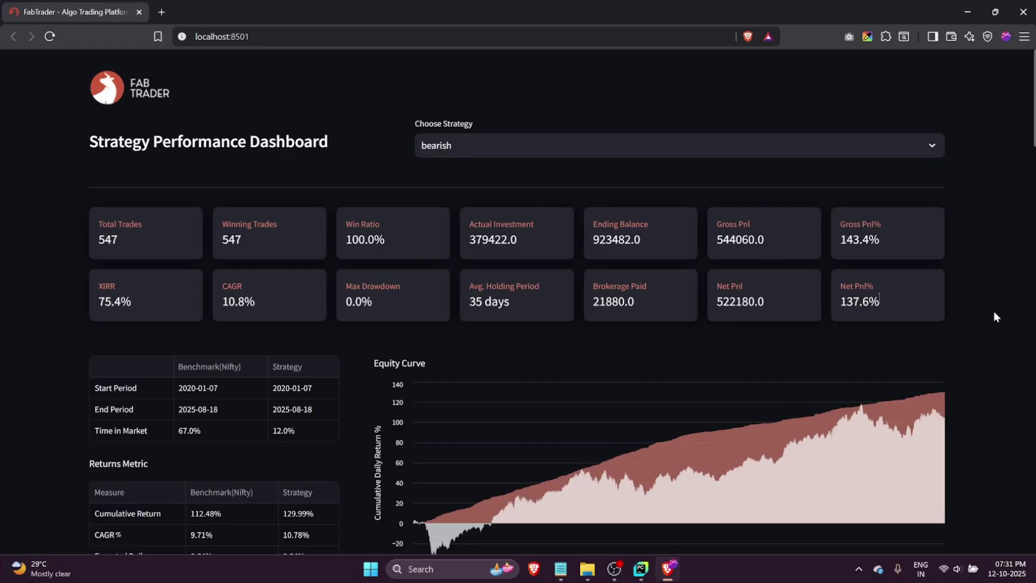